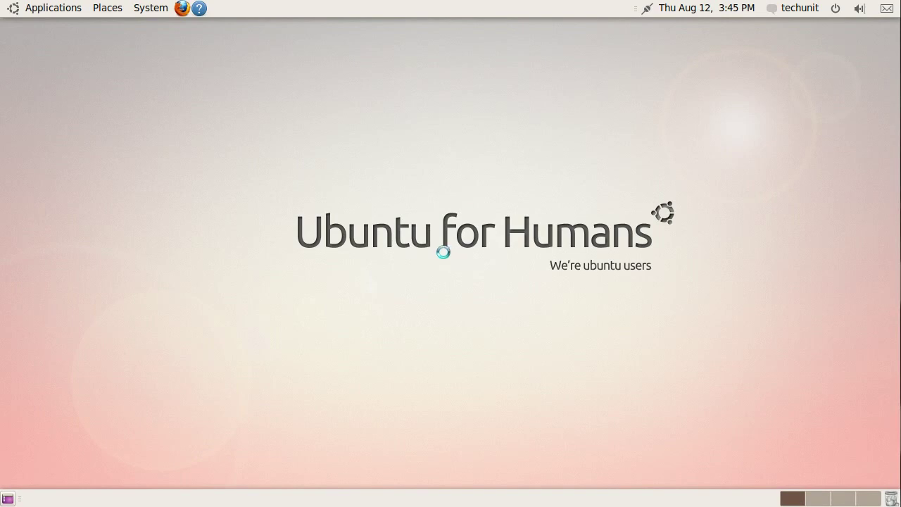
# Open the Applications menu in the top panel to reach Ubuntu Software Center.
pyautogui.click(34, 9)
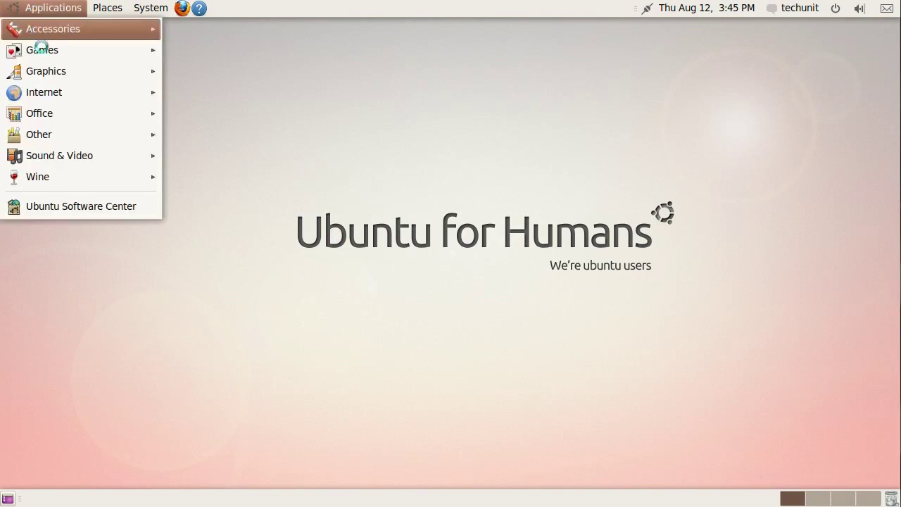
# Install Avant Window Navigator from Ubuntu Software Center by searching 'avant window', authenticating with the account password.
pyautogui.click(70, 205)
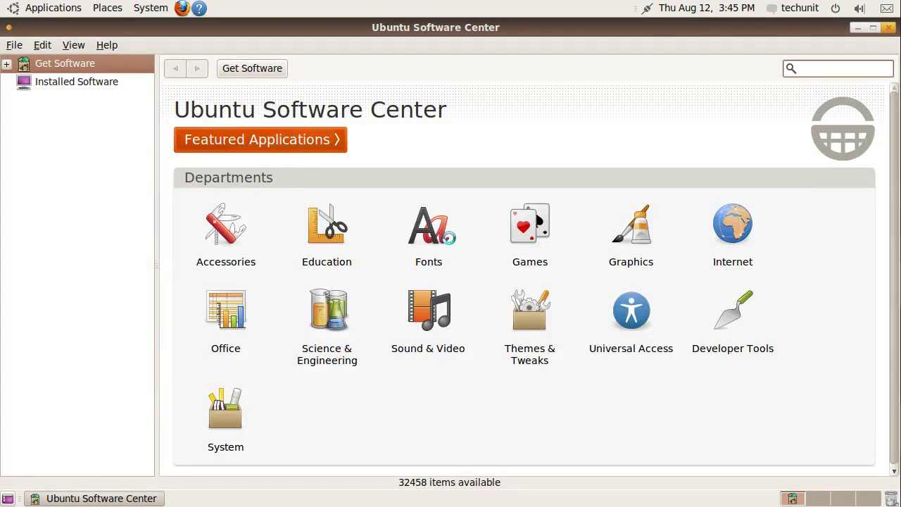
pyautogui.click(804, 69)
pyautogui.write('avant window')
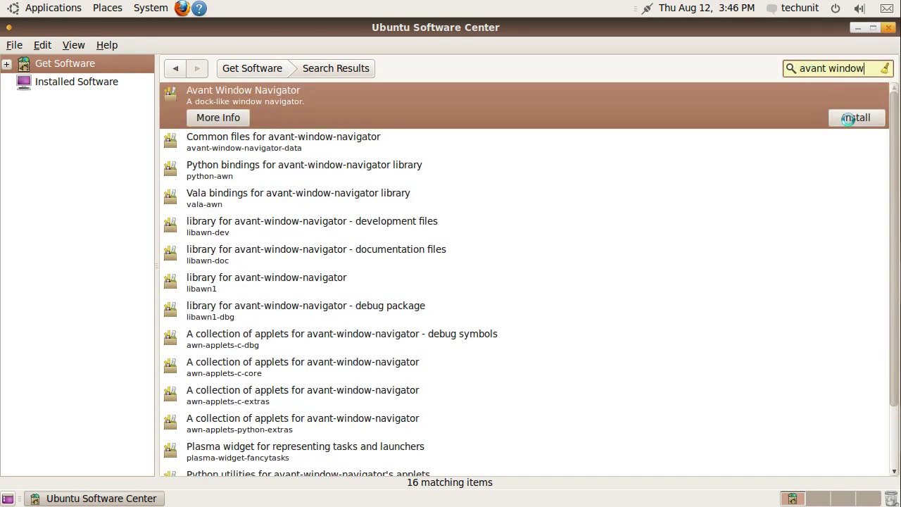
pyautogui.click(851, 117)
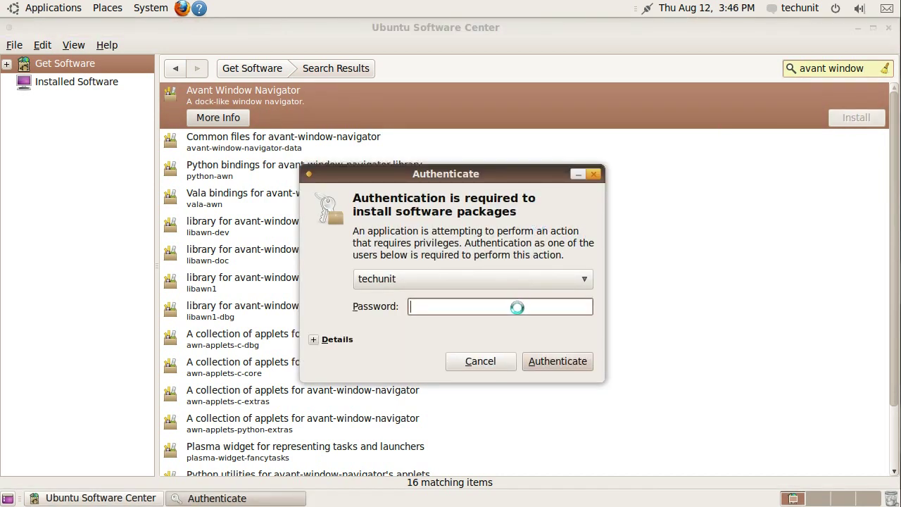
pyautogui.write('••')
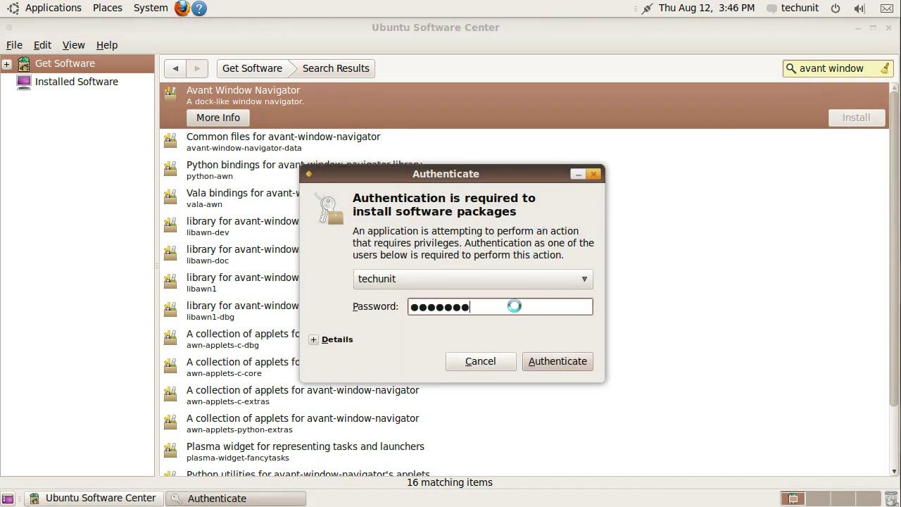
pyautogui.write('•••••')
pyautogui.click(562, 356)
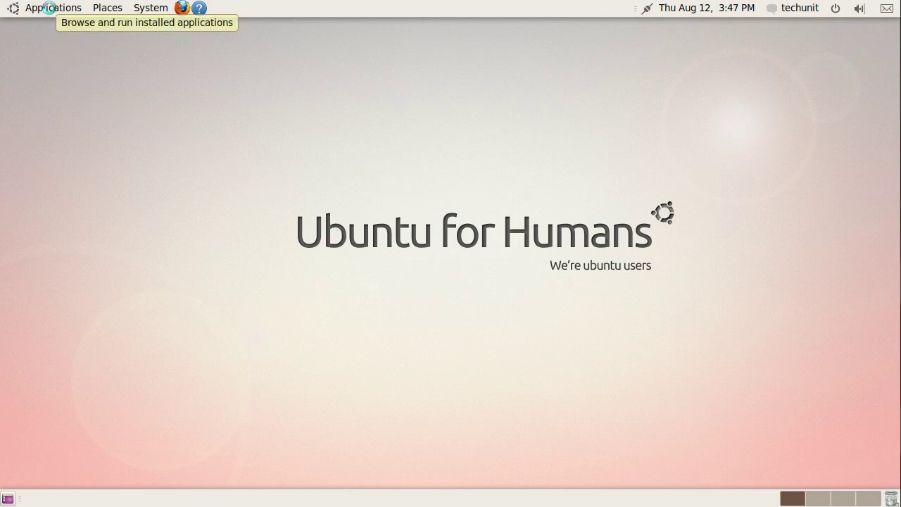
# Start Avant Window Navigator from Applications > Accessories and open its Dock Preferences.
pyautogui.click(47, 7)
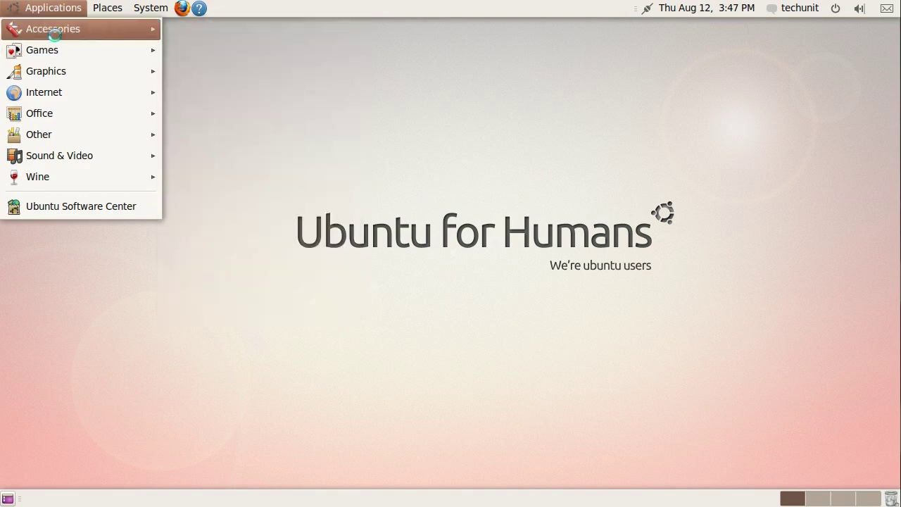
pyautogui.moveTo(145, 35)
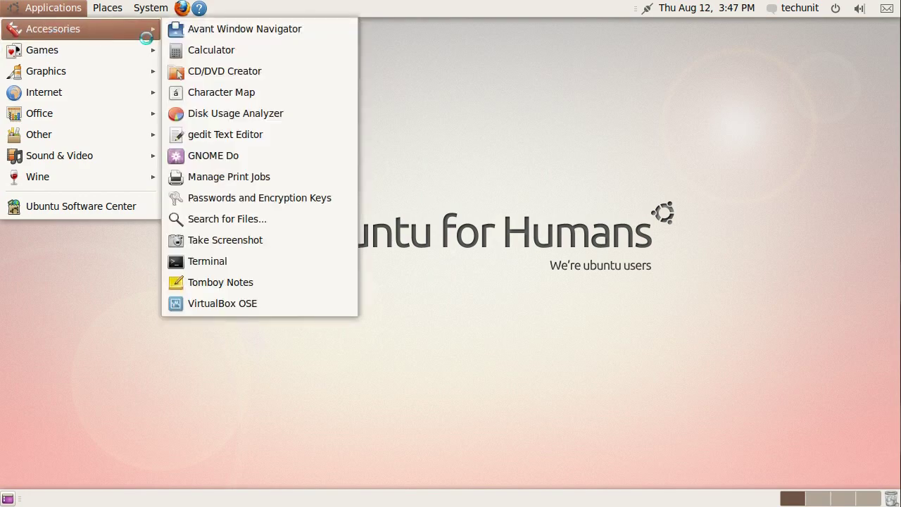
pyautogui.click(229, 28)
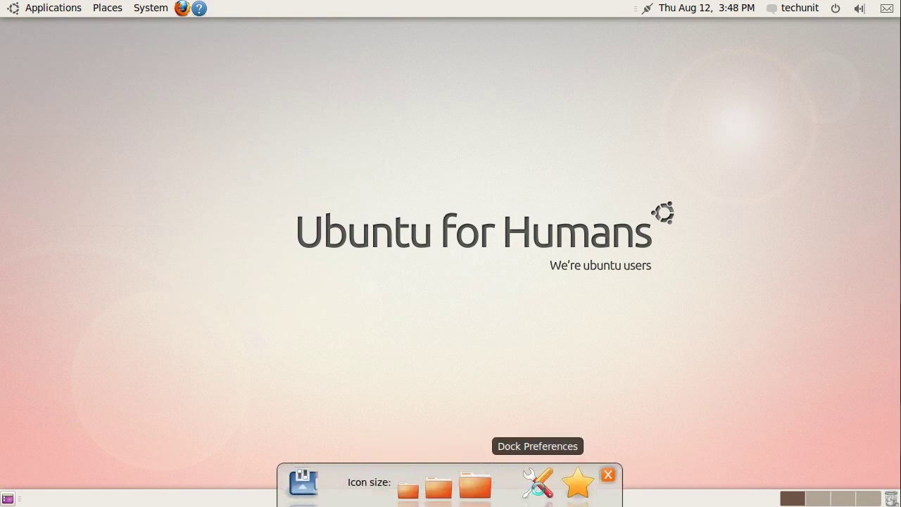
pyautogui.click(537, 482)
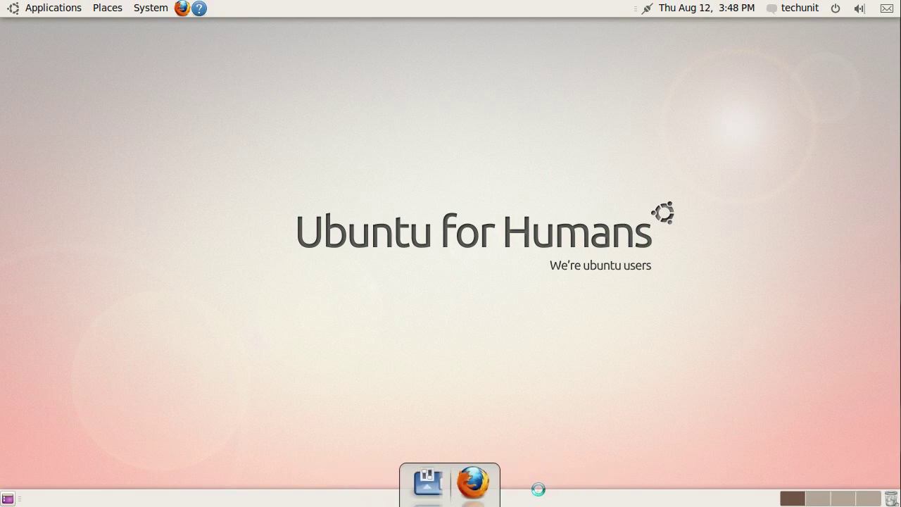
# Set the dock orientation to Right and preview the 3d and Curved styles.
pyautogui.click(624, 216)
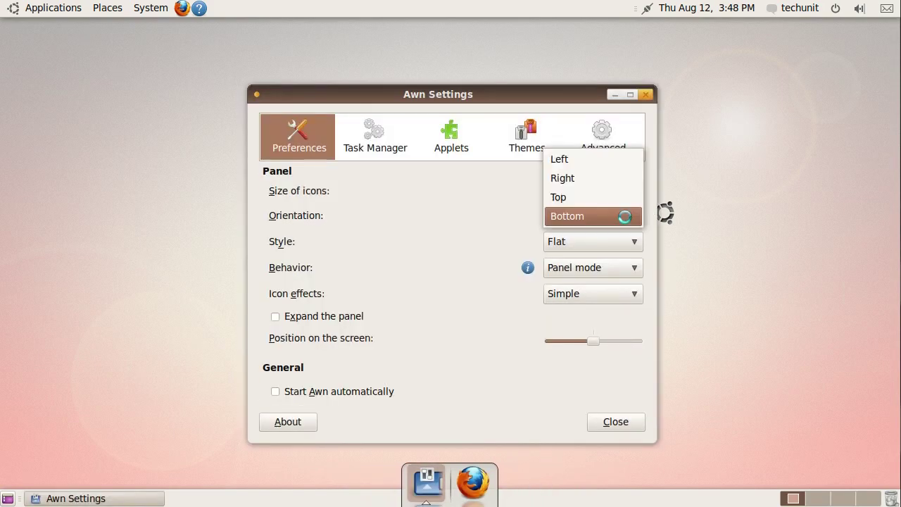
pyautogui.click(614, 177)
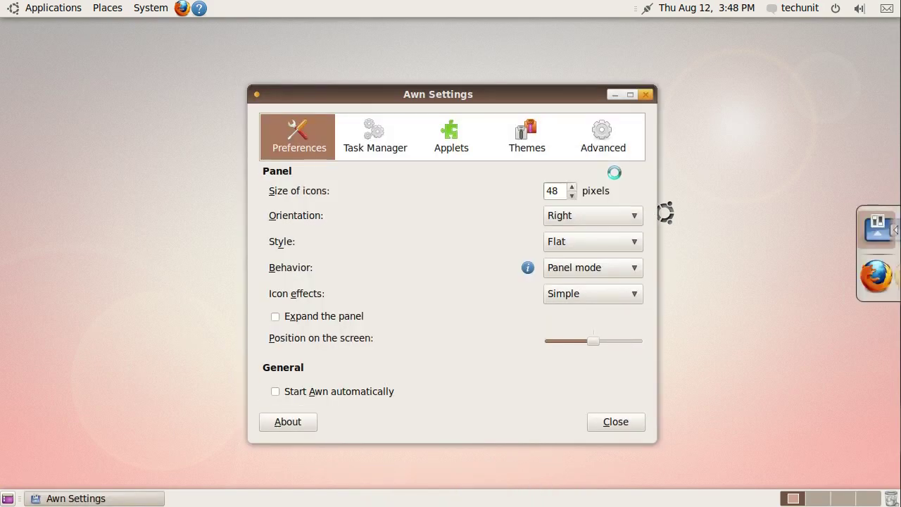
pyautogui.click(633, 243)
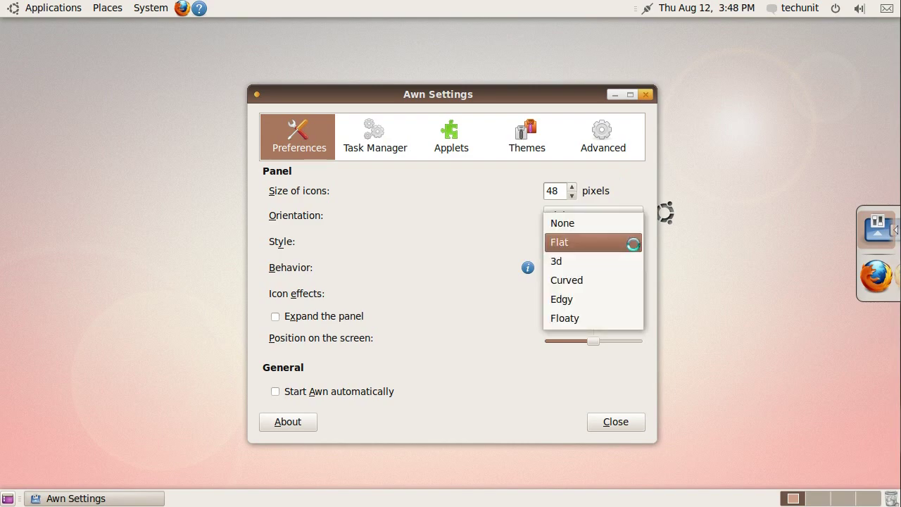
pyautogui.click(626, 254)
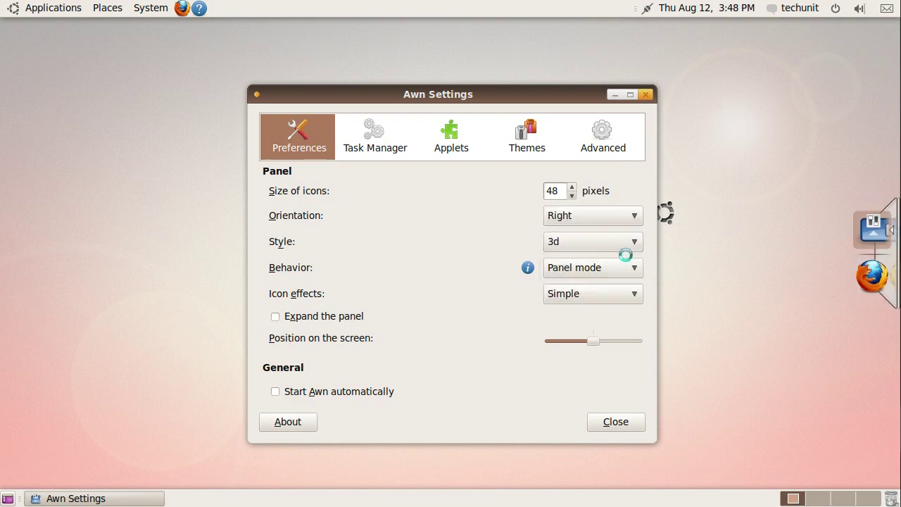
pyautogui.click(633, 242)
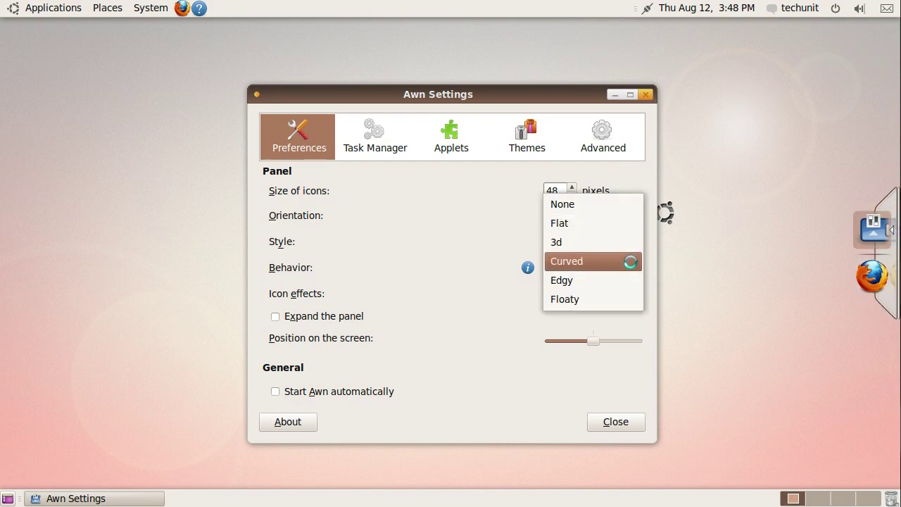
pyautogui.click(629, 259)
# Preview the Edgy style, settle on Floaty, and set the dock behaviour to Intellihide.
pyautogui.click(630, 244)
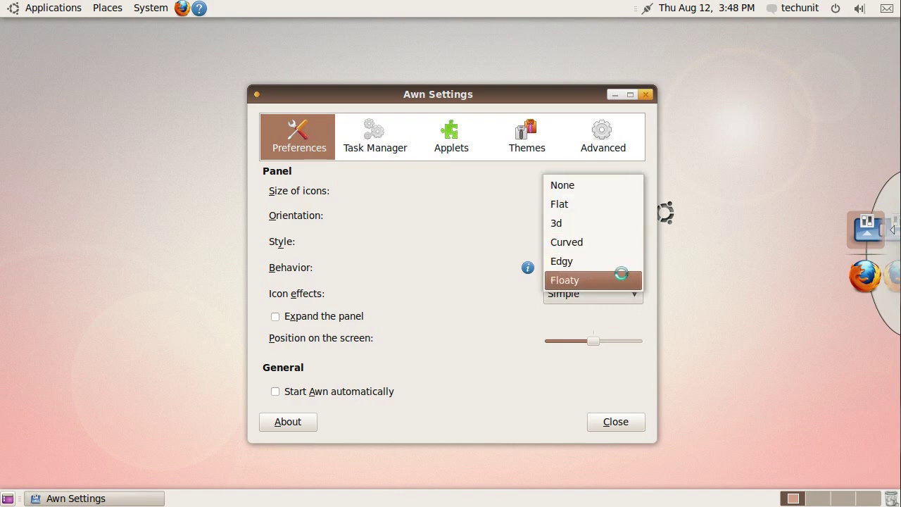
pyautogui.click(619, 260)
pyautogui.click(628, 241)
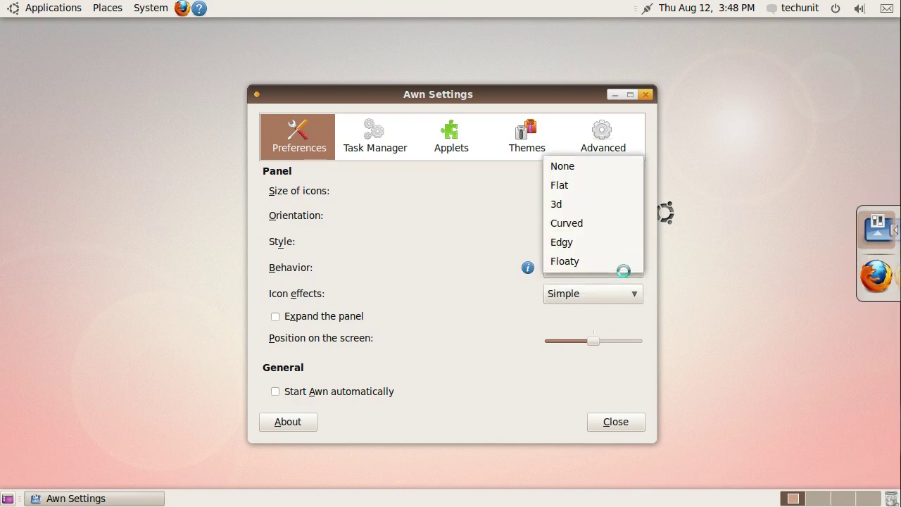
pyautogui.click(620, 260)
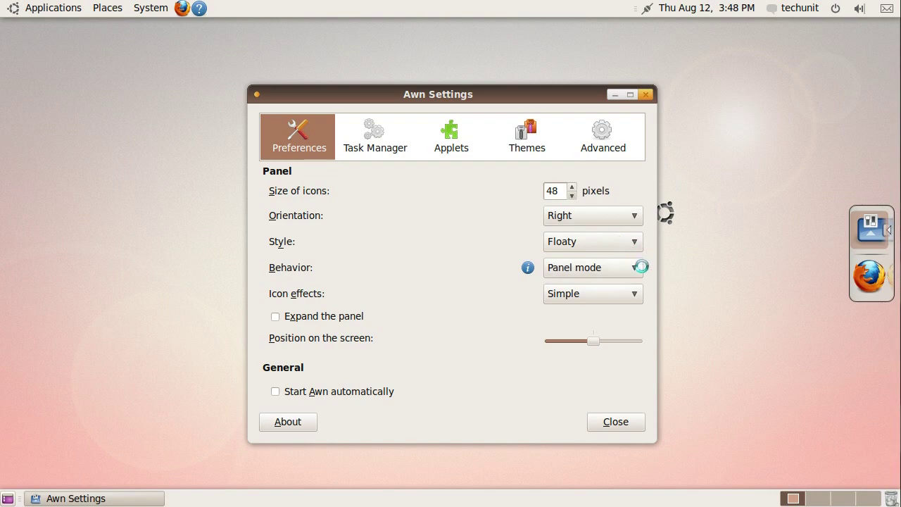
pyautogui.click(637, 270)
pyautogui.click(586, 306)
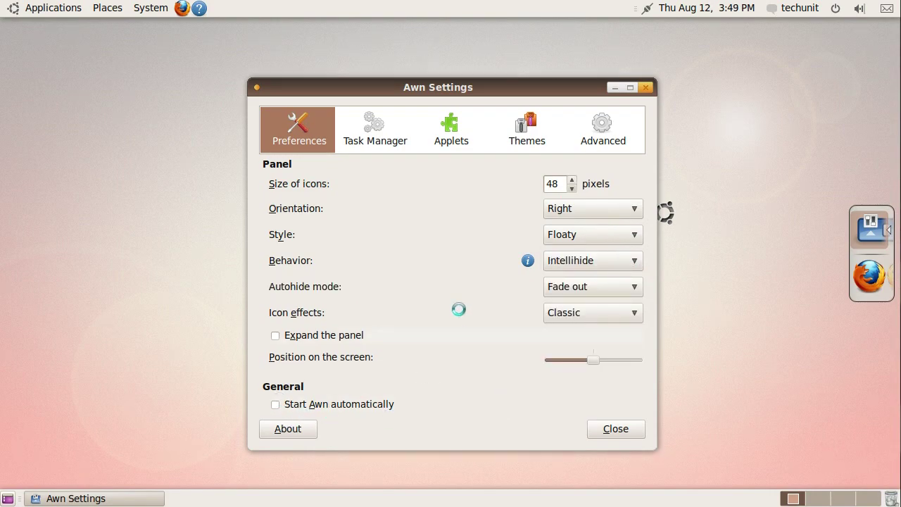
# Add GIMP Image Editor from Applications > Graphics as a dock launcher.
pyautogui.click(398, 130)
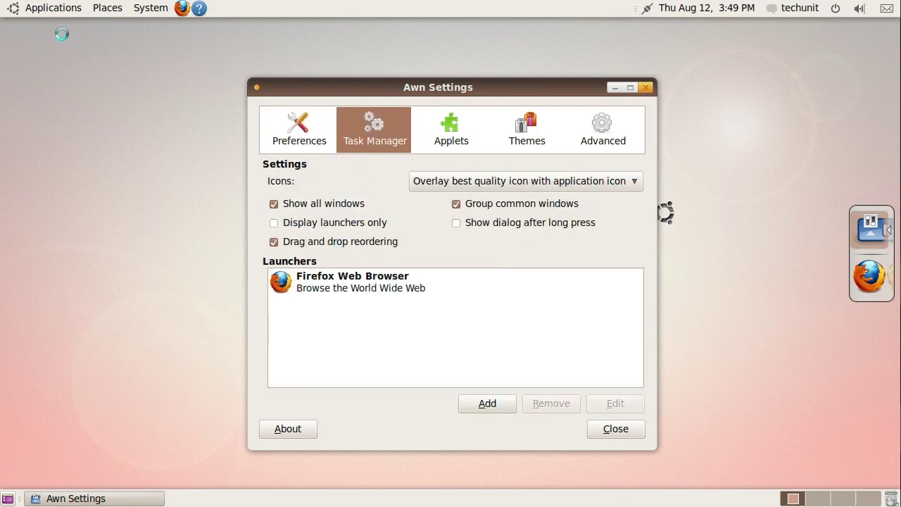
pyautogui.click(45, 10)
pyautogui.moveTo(56, 59)
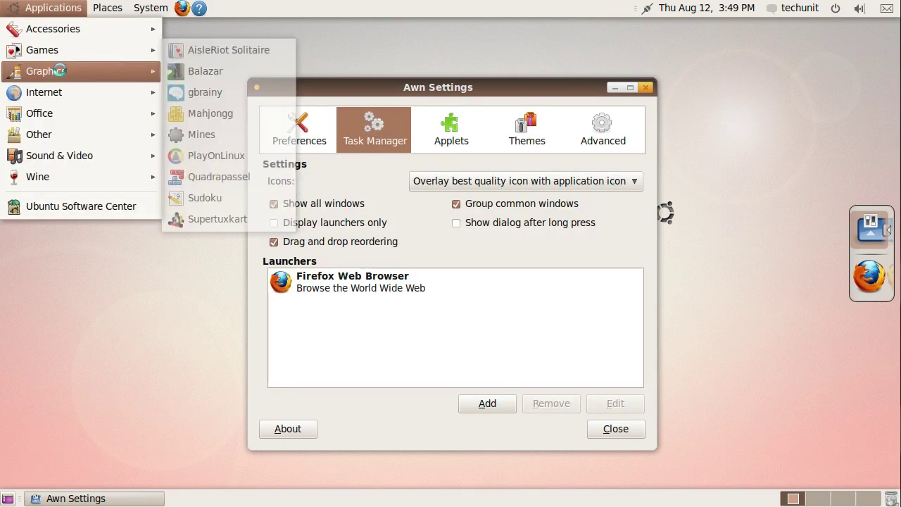
pyautogui.moveTo(190, 95); pyautogui.dragTo(411, 342)
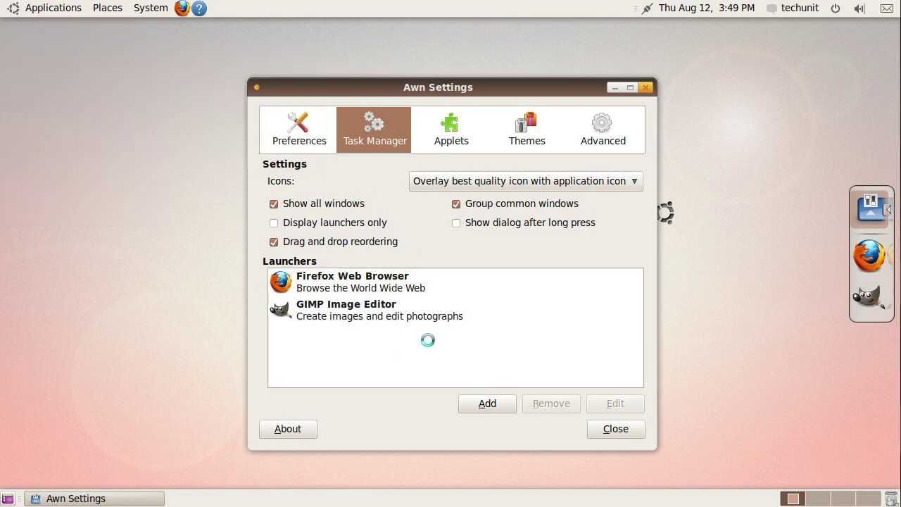
# Activate the Cairo Clock applet and check its calendar popup on the dock.
pyautogui.click(454, 139)
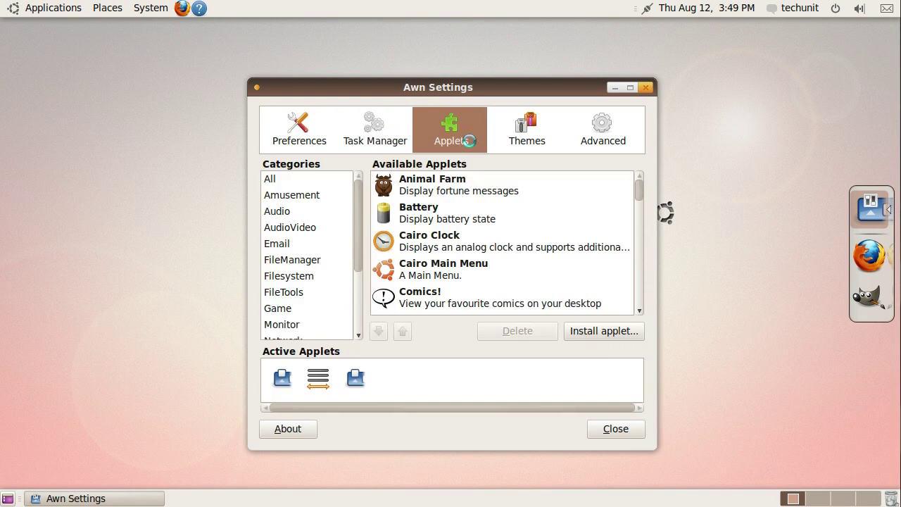
pyautogui.click(442, 242)
pyautogui.click(378, 332)
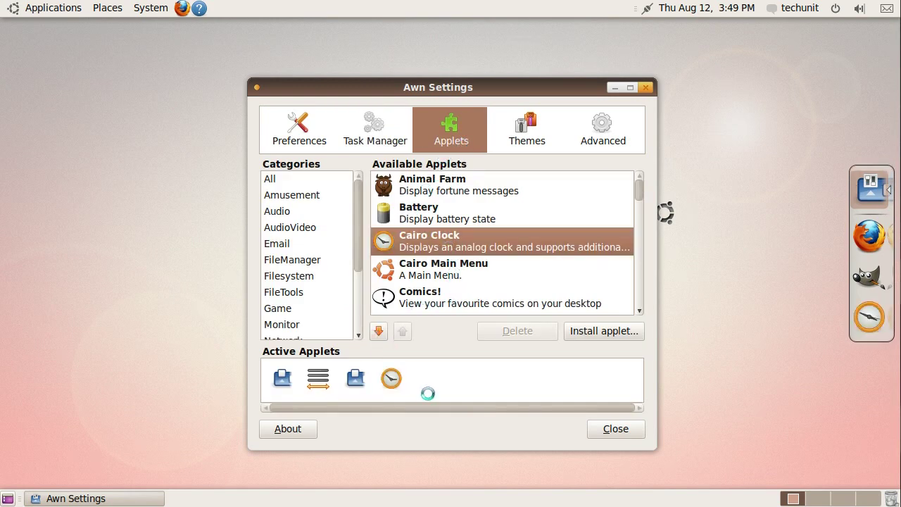
pyautogui.click(869, 317)
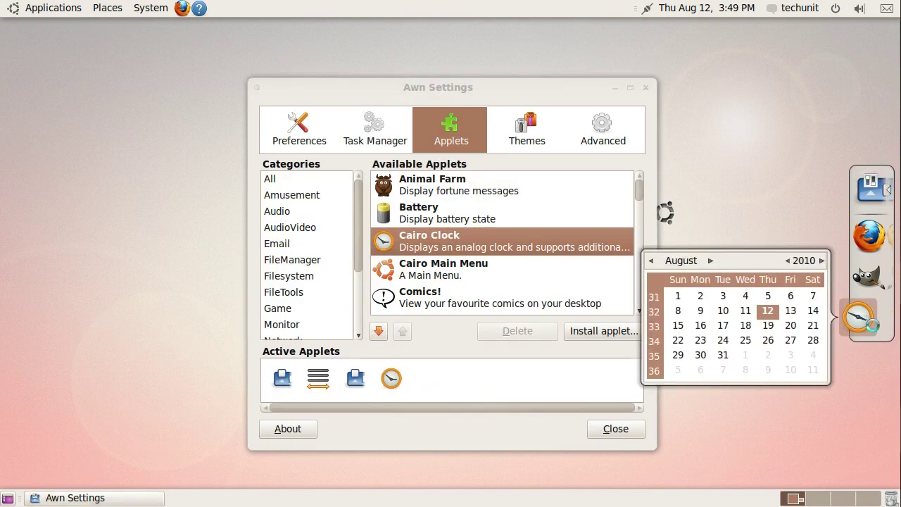
pyautogui.click(829, 300)
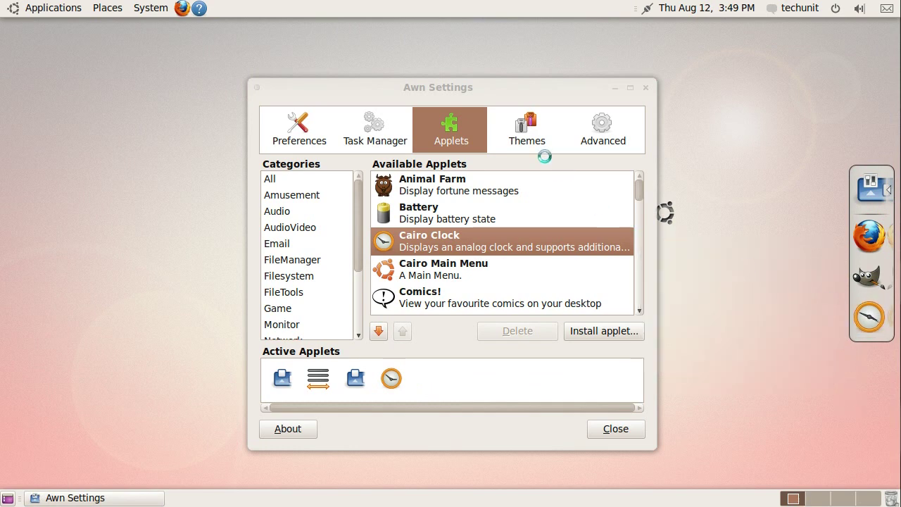
# Apply the Dark Theme, then switch to and apply the Light Theme instead.
pyautogui.click(526, 133)
pyautogui.click(359, 285)
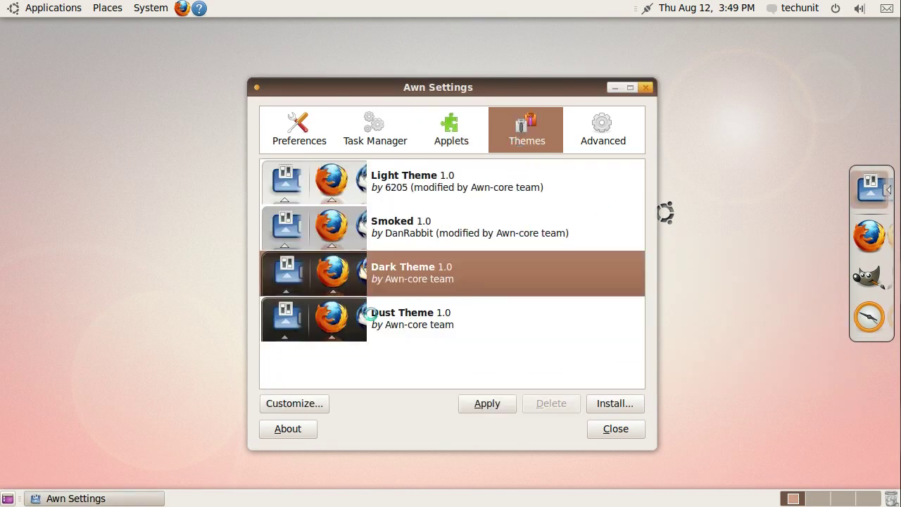
pyautogui.click(493, 404)
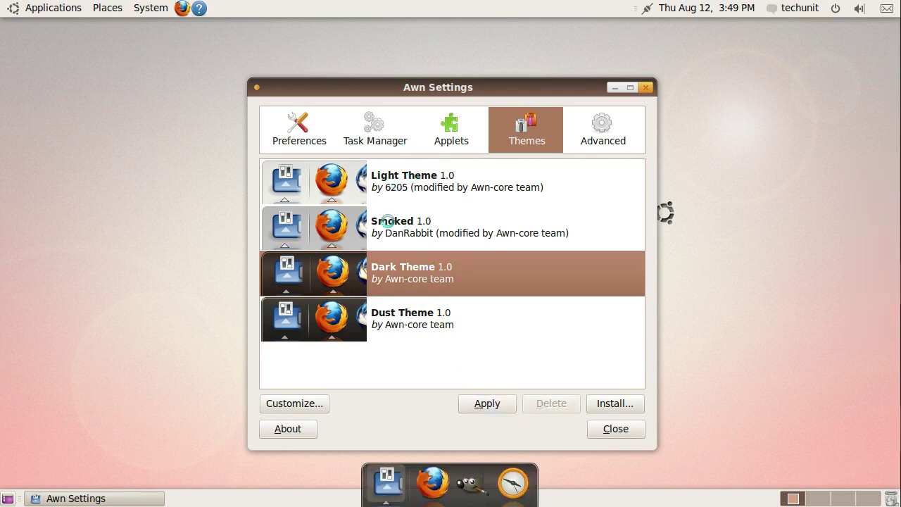
pyautogui.click(376, 186)
pyautogui.click(484, 403)
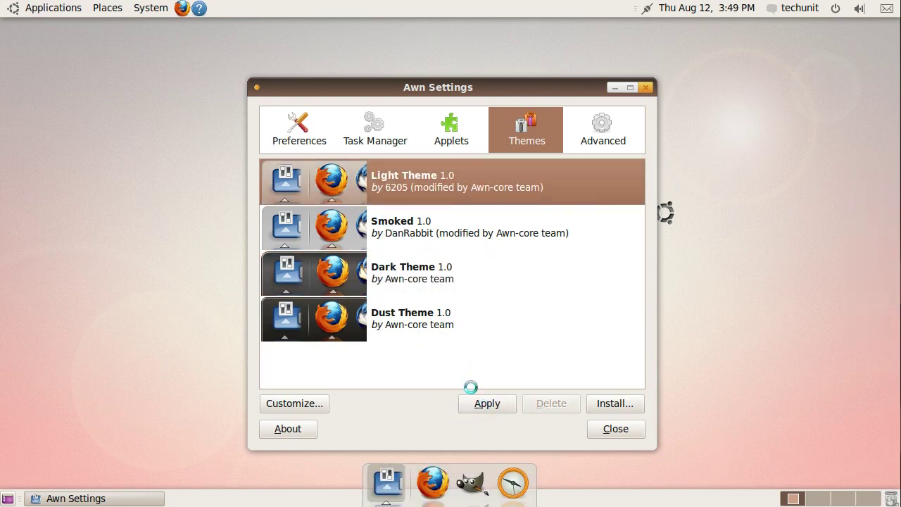
pyautogui.click(307, 130)
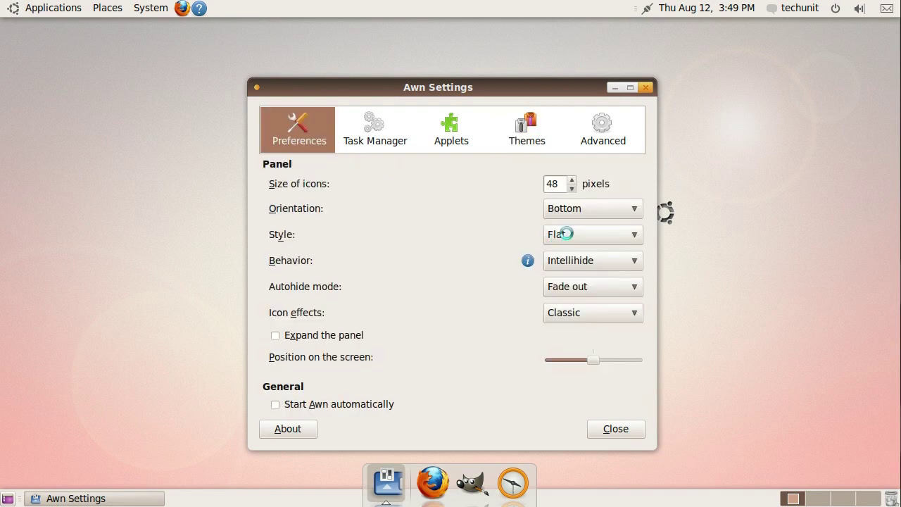
# Set the dock orientation to Right and close the settings window.
pyautogui.click(635, 207)
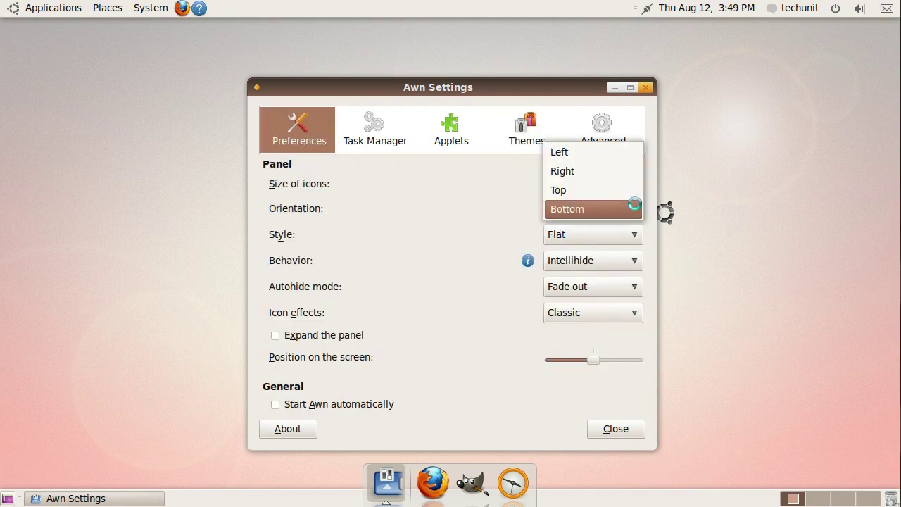
pyautogui.click(609, 171)
pyautogui.click(634, 428)
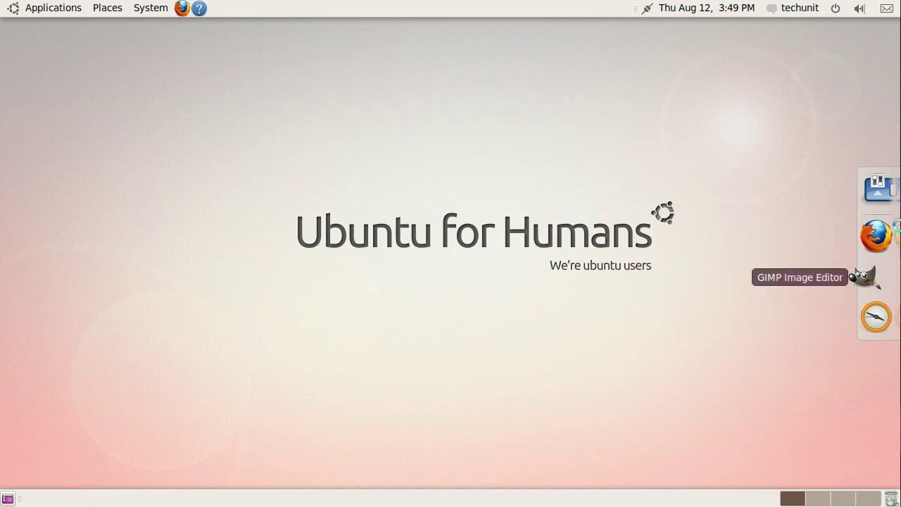
# Quit Avant Window Navigator from the dock's right-click menu.
pyautogui.rightClick(892, 212)
pyautogui.click(883, 247)
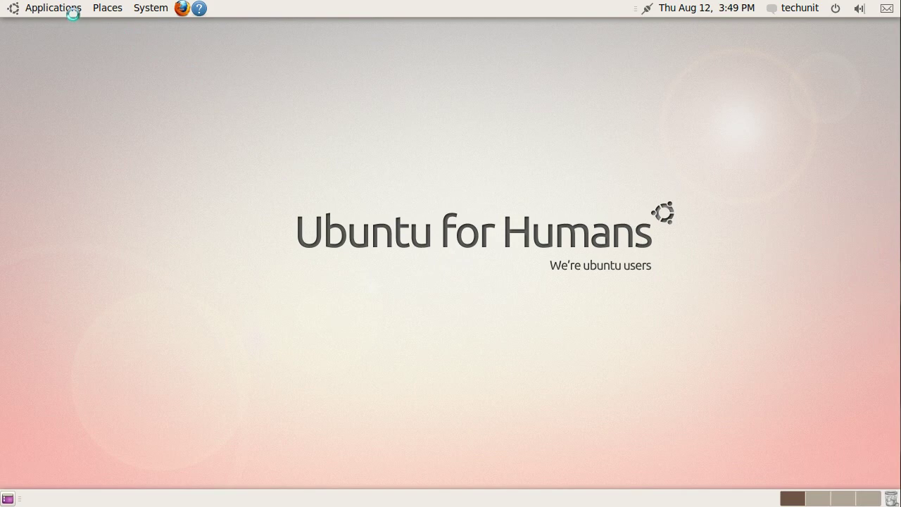
pyautogui.click(72, 11)
# Install Docky from Ubuntu Software Center with the account password, then close the Software Center.
pyautogui.click(91, 203)
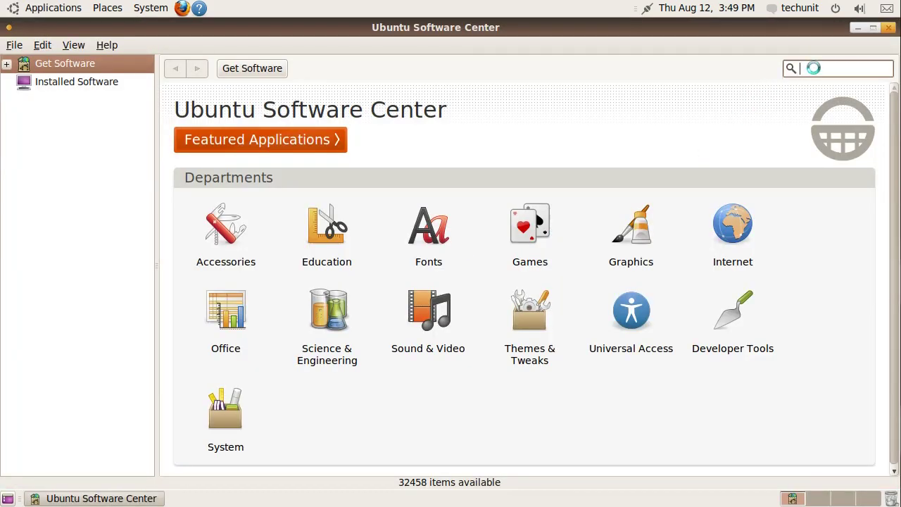
pyautogui.write('D')
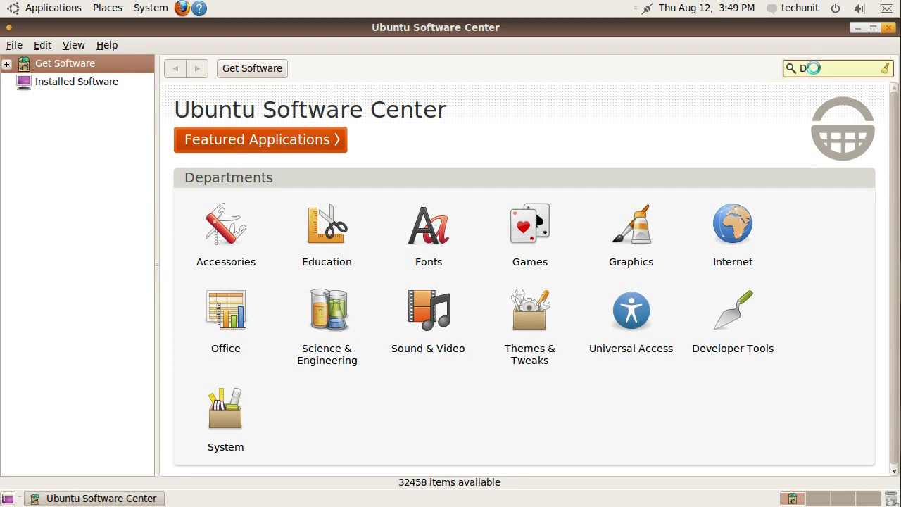
pyautogui.write('ocky')
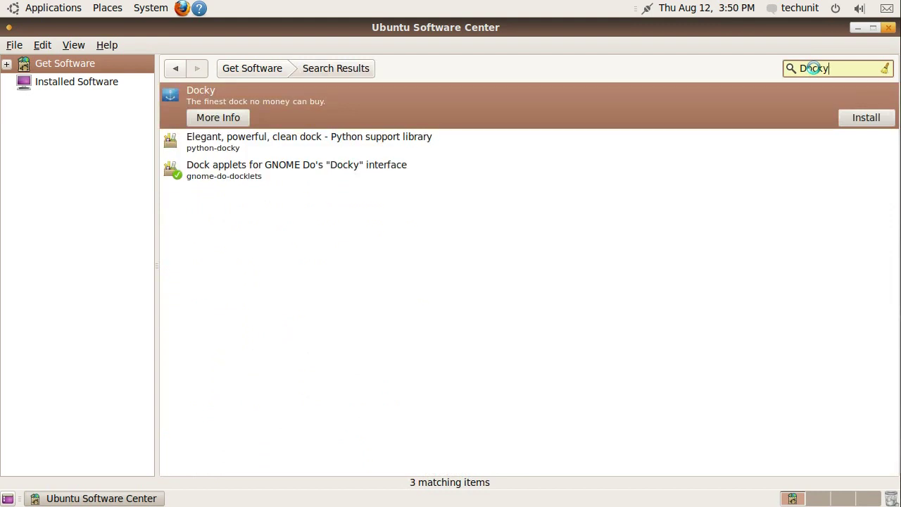
pyautogui.click(866, 117)
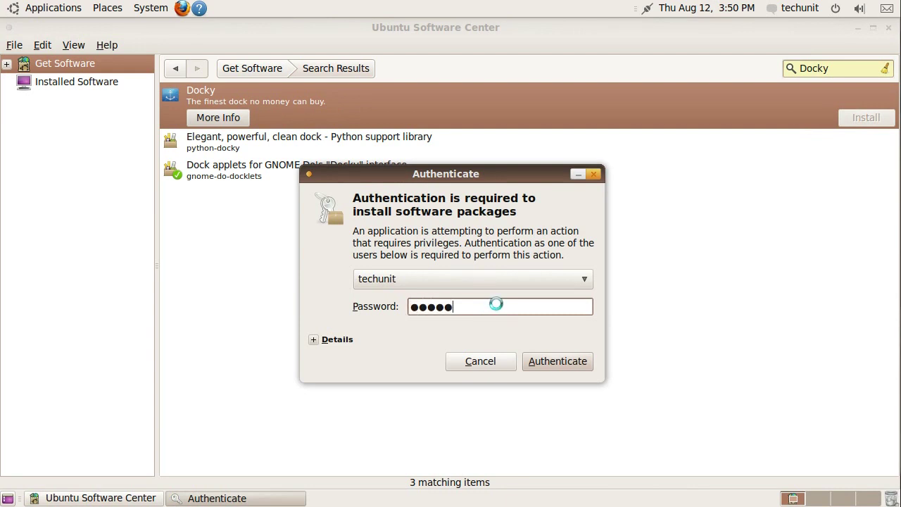
pyautogui.click(575, 361)
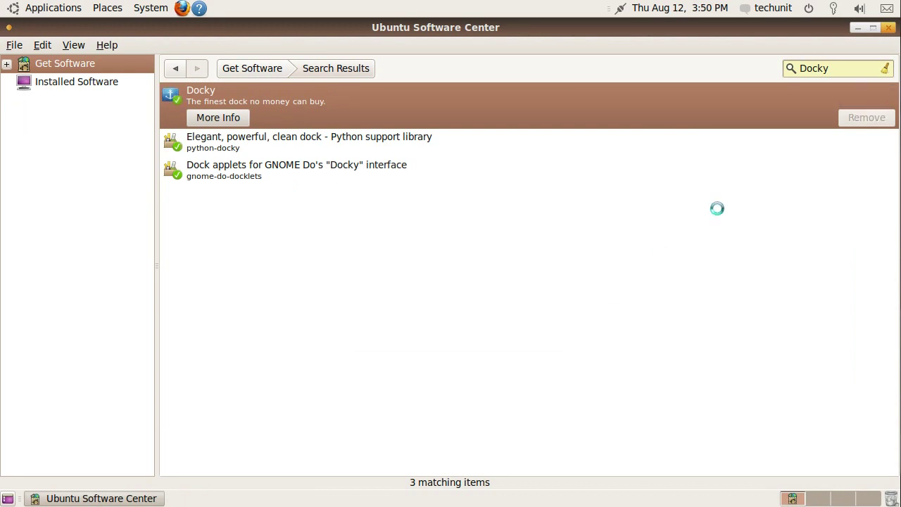
pyautogui.click(888, 28)
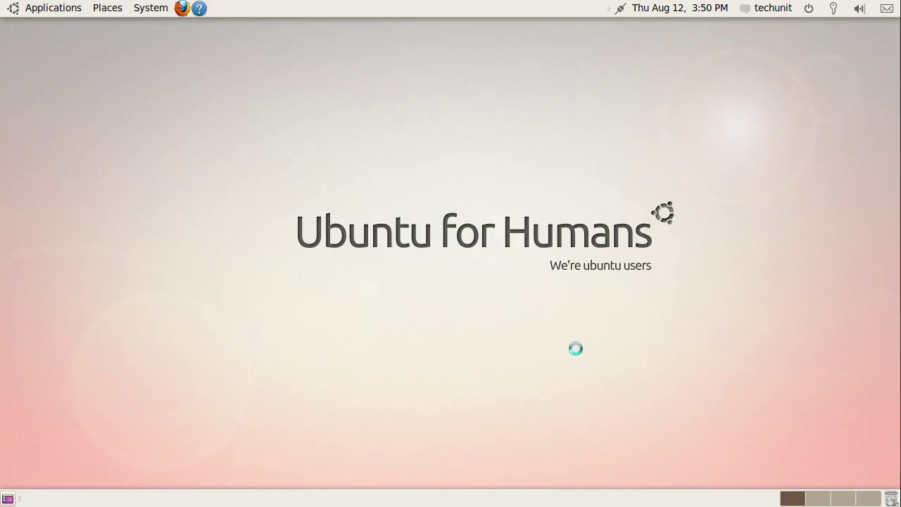
# Launch Docky from Applications > Accessories.
pyautogui.click(38, 8)
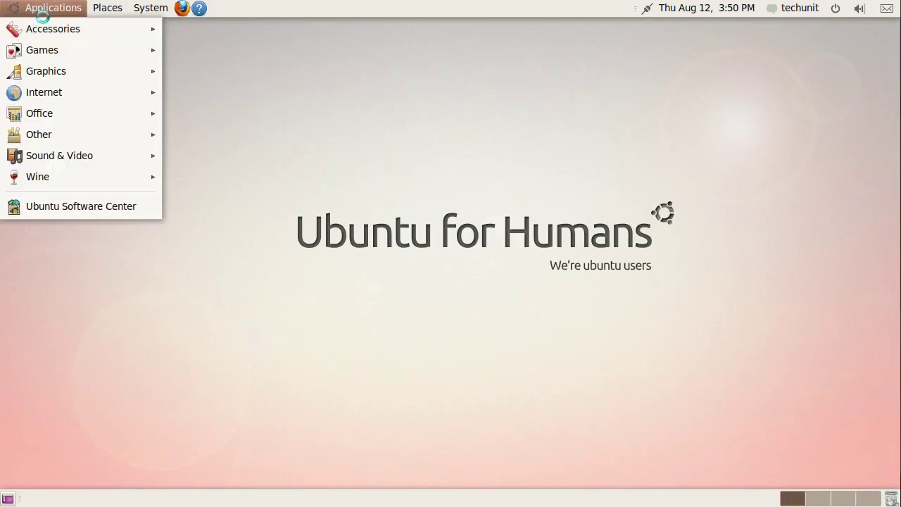
pyautogui.moveTo(42, 22)
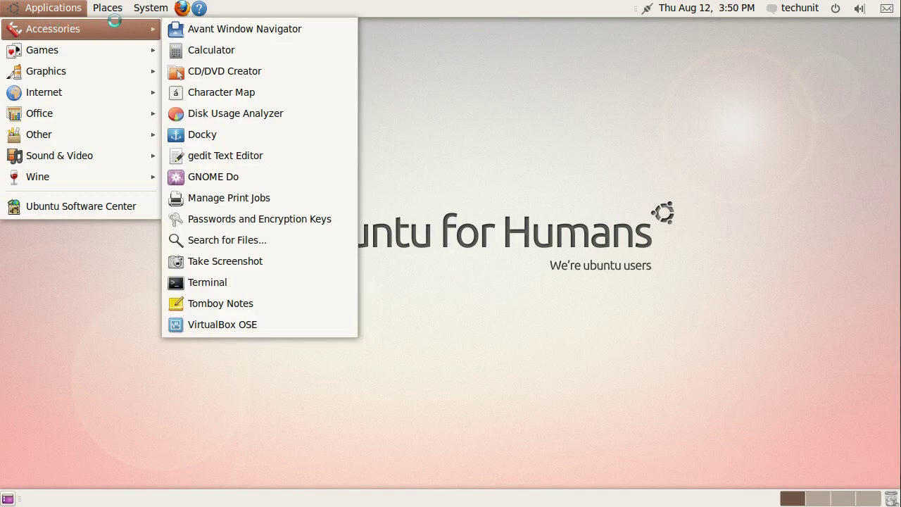
pyautogui.click(243, 128)
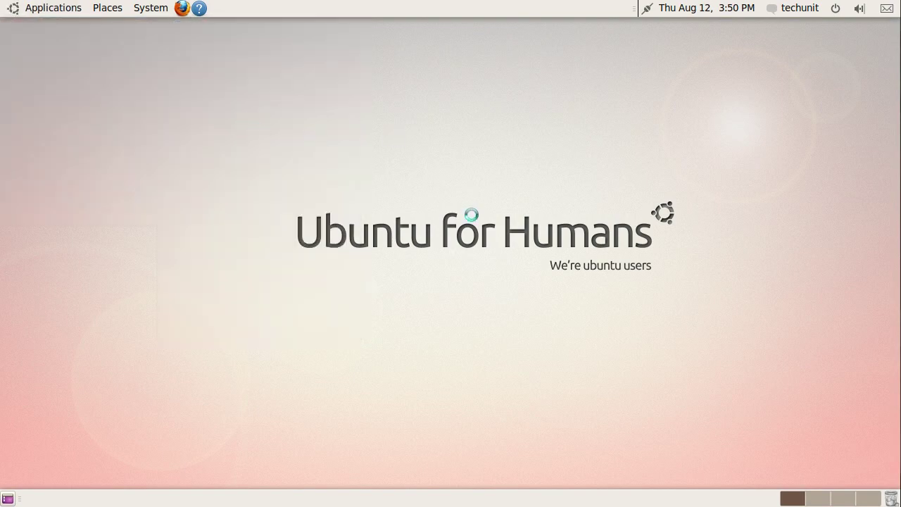
# In Docky's configuration, keep the Classic theme and set Hiding to None.
pyautogui.click(386, 484)
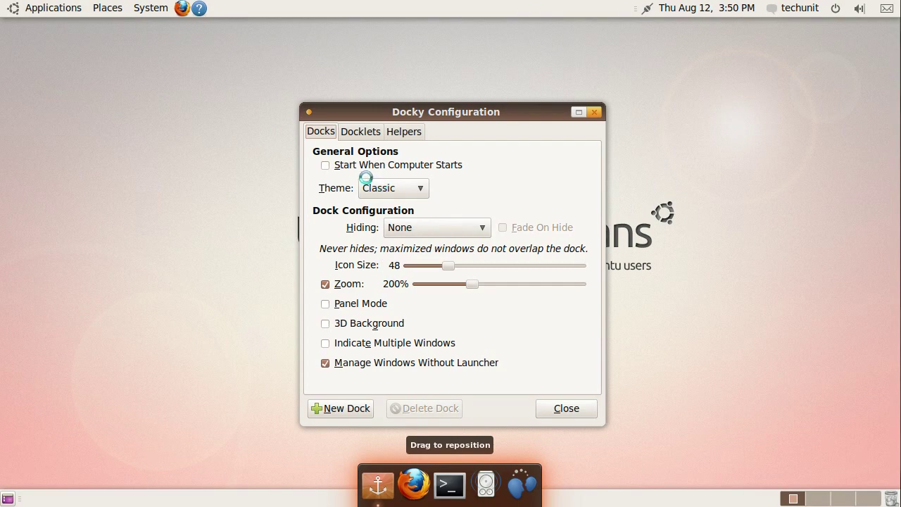
pyautogui.click(385, 189)
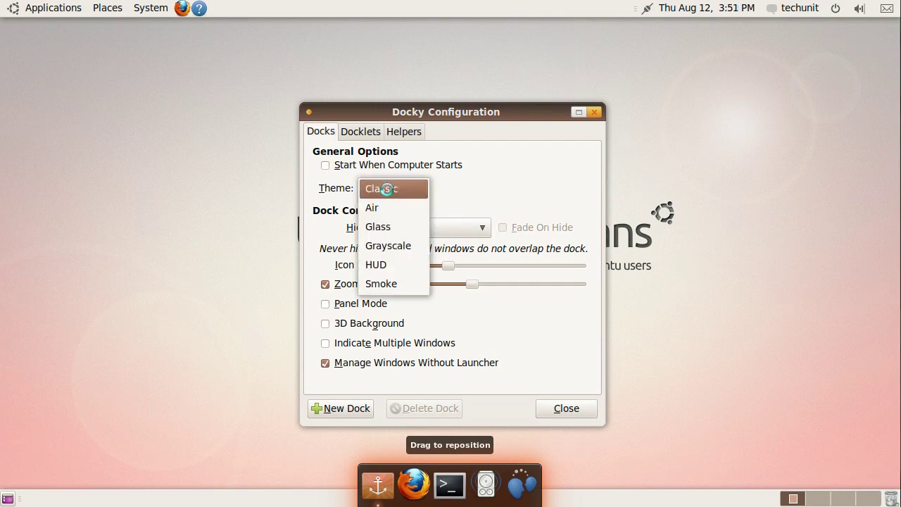
pyautogui.click(387, 189)
pyautogui.click(413, 221)
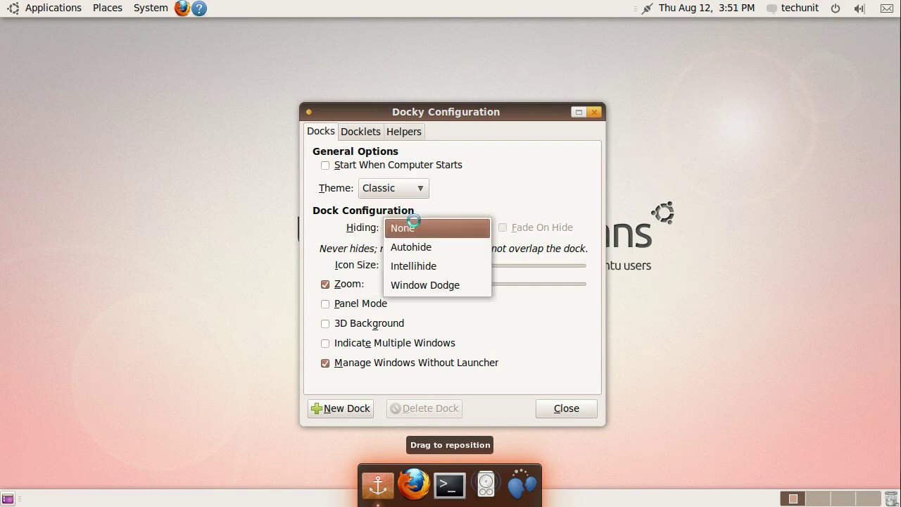
pyautogui.click(413, 221)
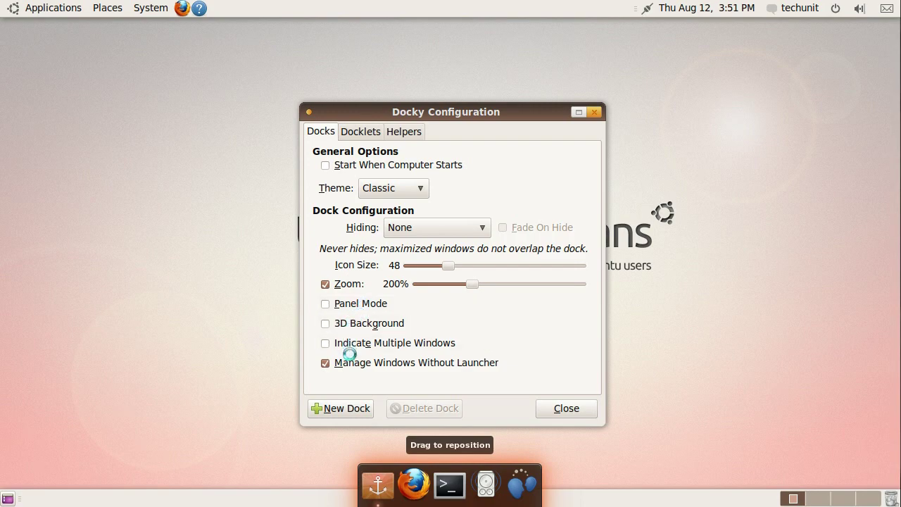
pyautogui.moveTo(349, 366)
# Browse Docky's docklets and helpers, then return to the dock settings.
pyautogui.click(357, 131)
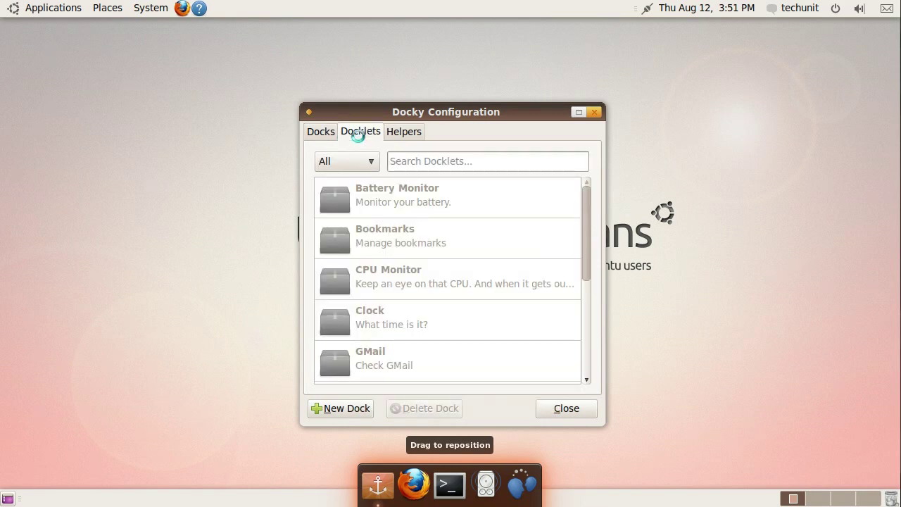
pyautogui.click(392, 130)
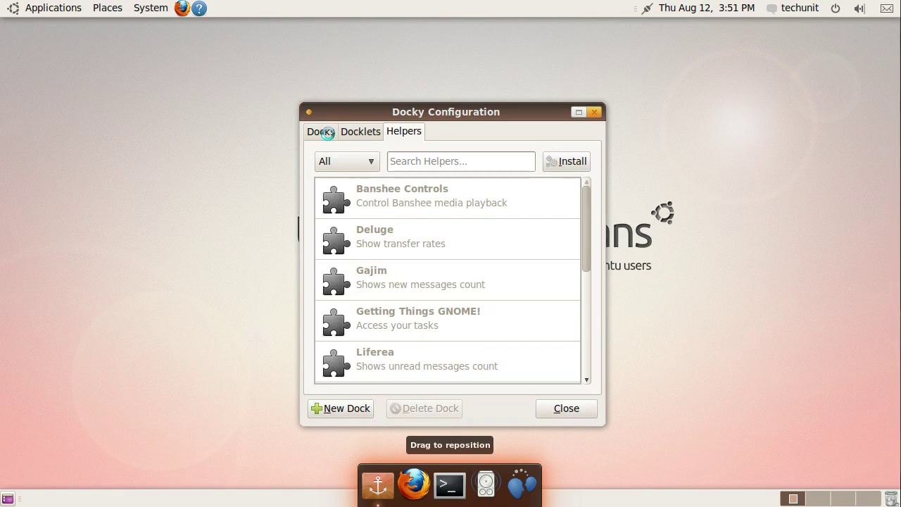
pyautogui.click(327, 133)
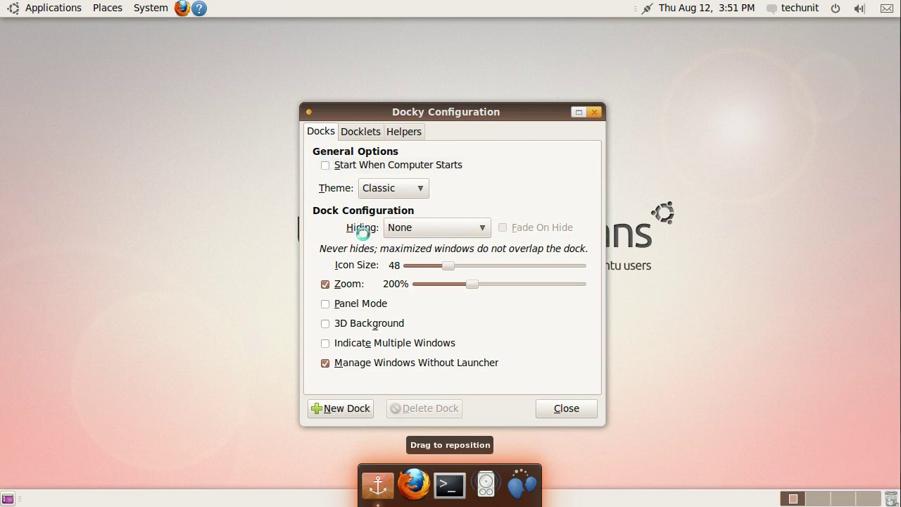
# Drag the Docky dock to the right screen edge, then to the left edge.
pyautogui.moveTo(373, 472); pyautogui.dragTo(880, 254)
pyautogui.moveTo(530, 182); pyautogui.dragTo(21, 182)
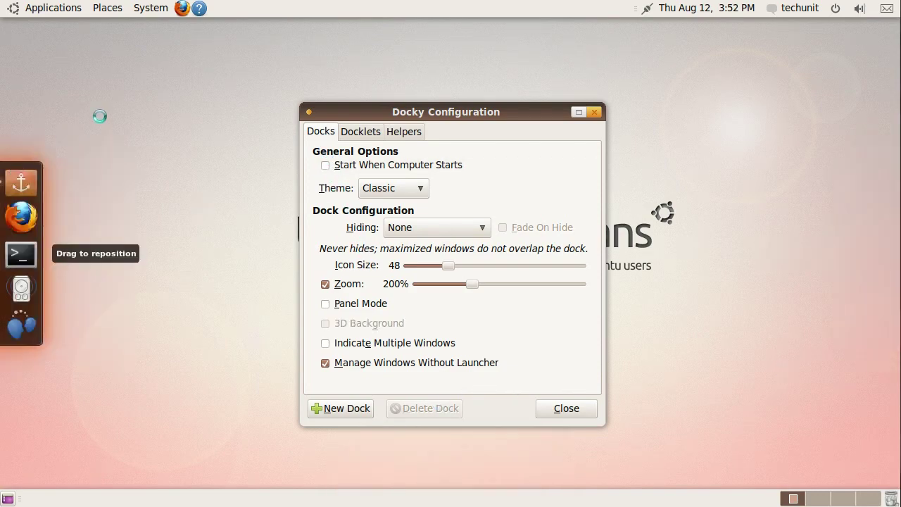